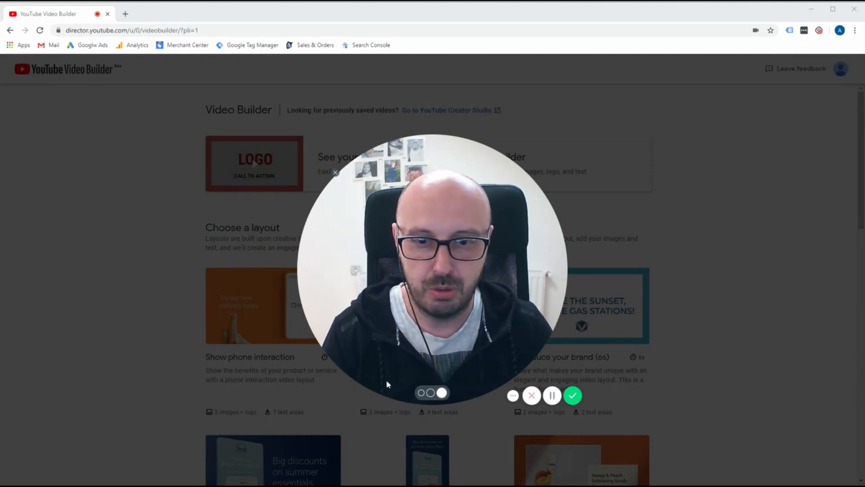
left_click(431, 393)
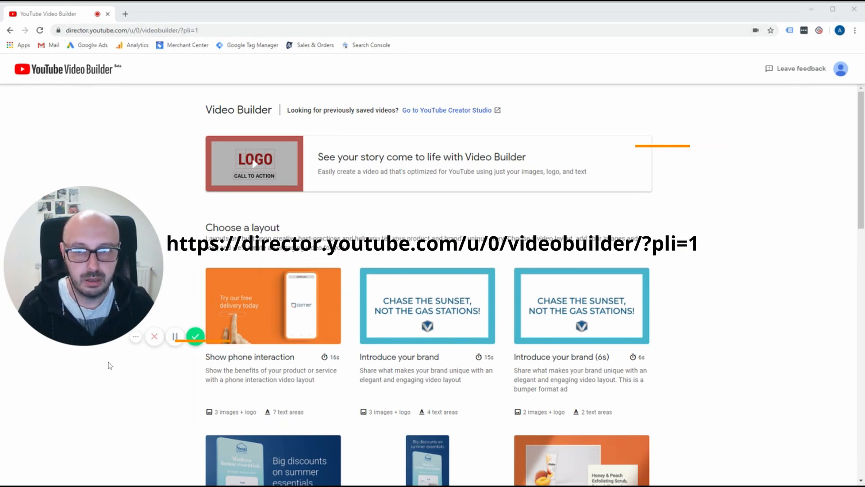
mouse_move(105, 319)
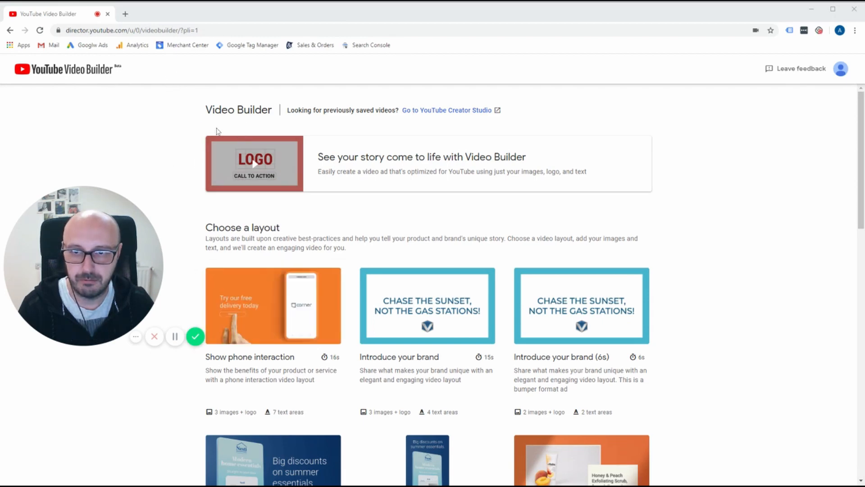
left_click(138, 340)
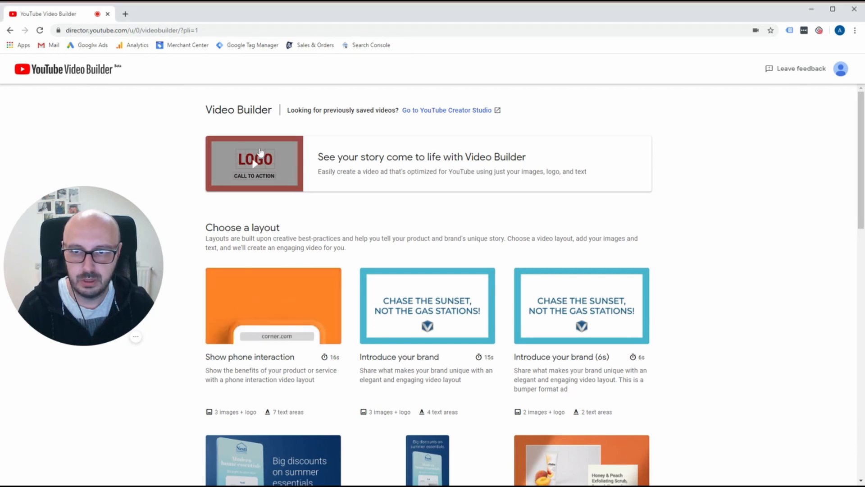
Step: Open the introductory "How to use Video Builder" video and close it again
left_click(255, 164)
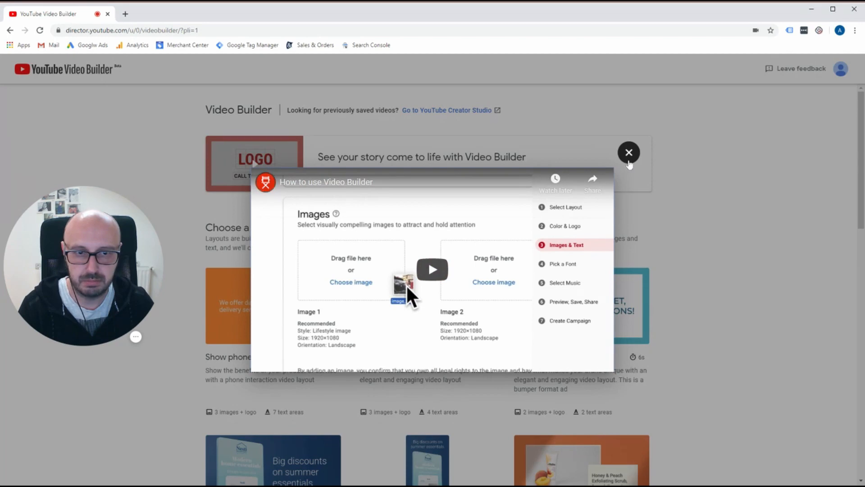
left_click(629, 162)
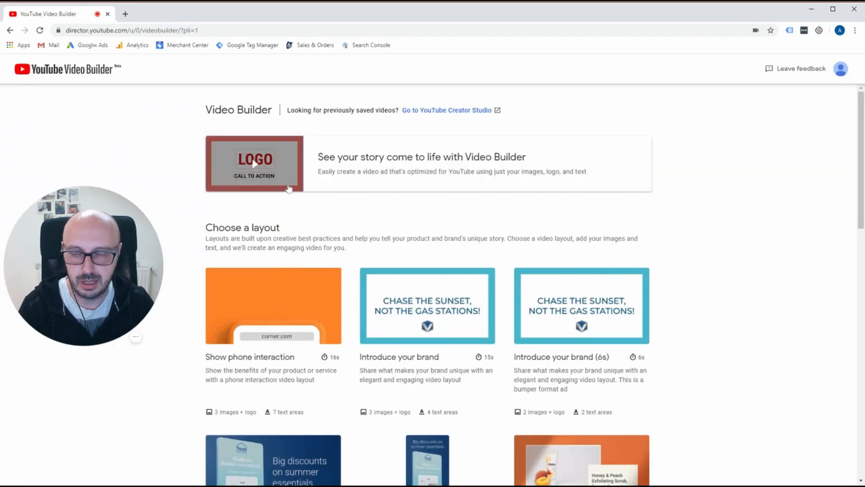
Step: Look through the available video layouts, comparing their durations and the number of images, logos and text areas each requires
scroll(257, 211, "down", 1)
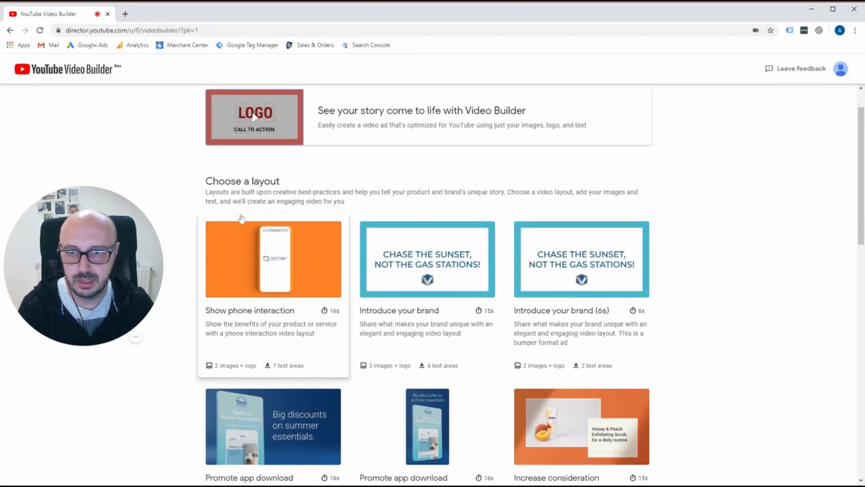
scroll(257, 211, "down", 1)
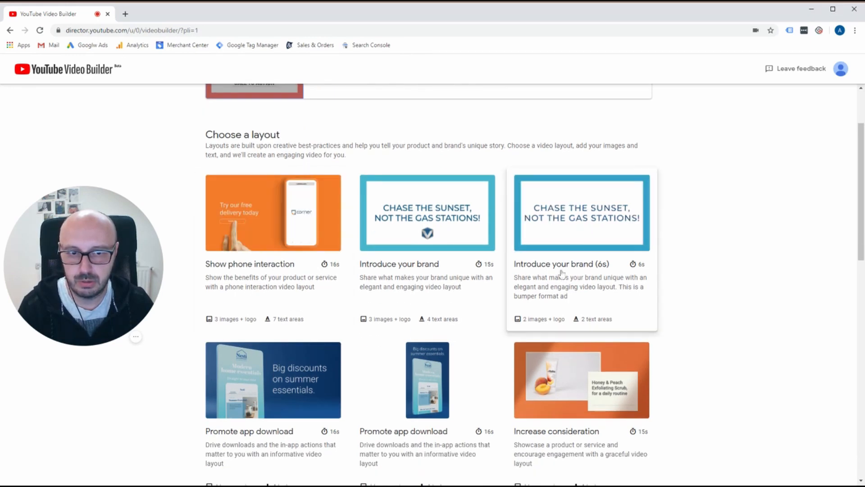
scroll(446, 343, "down", 4)
scroll(453, 319, "down", 8)
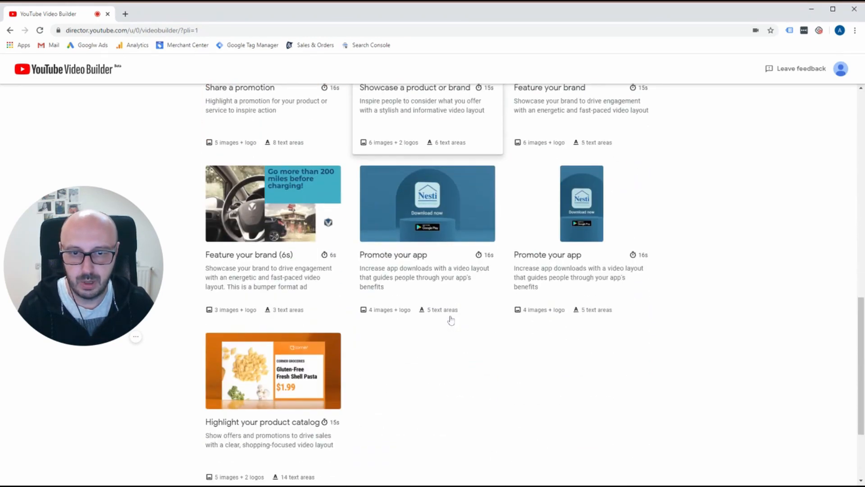
scroll(482, 355, "up", 2)
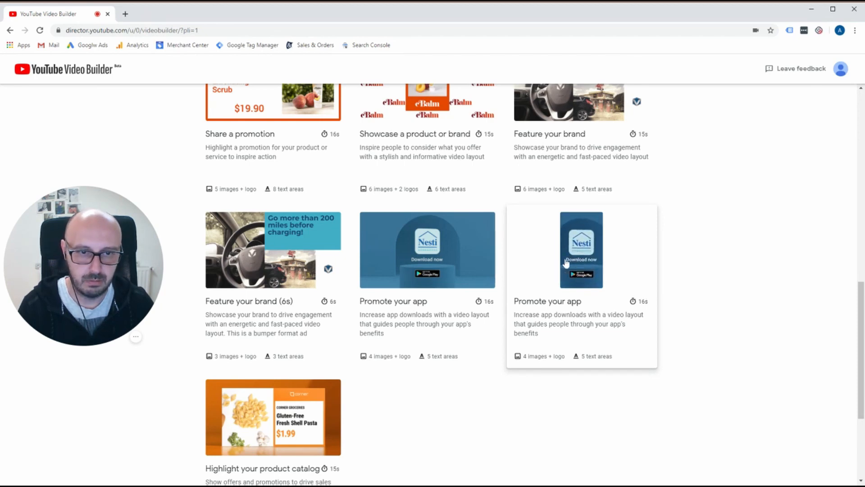
scroll(418, 274, "up", 12)
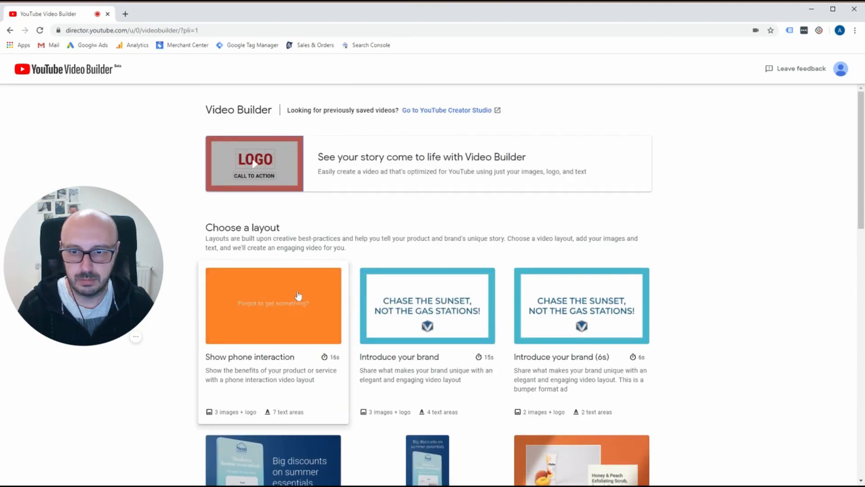
scroll(295, 297, "down", 3)
scroll(297, 297, "down", 10)
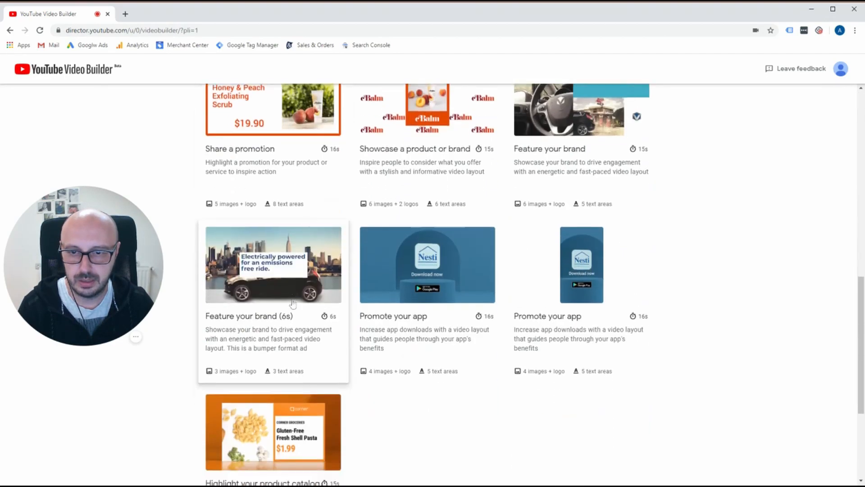
scroll(277, 374, "down", 2)
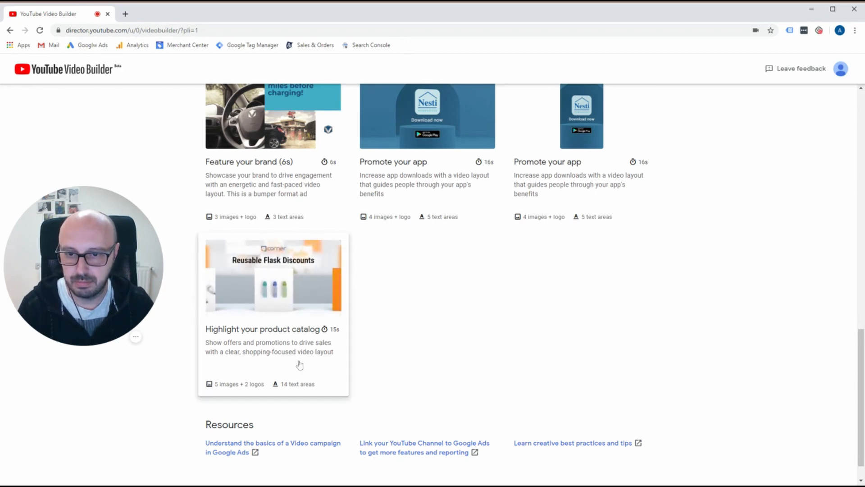
scroll(296, 329, "up", 3)
scroll(295, 329, "up", 3)
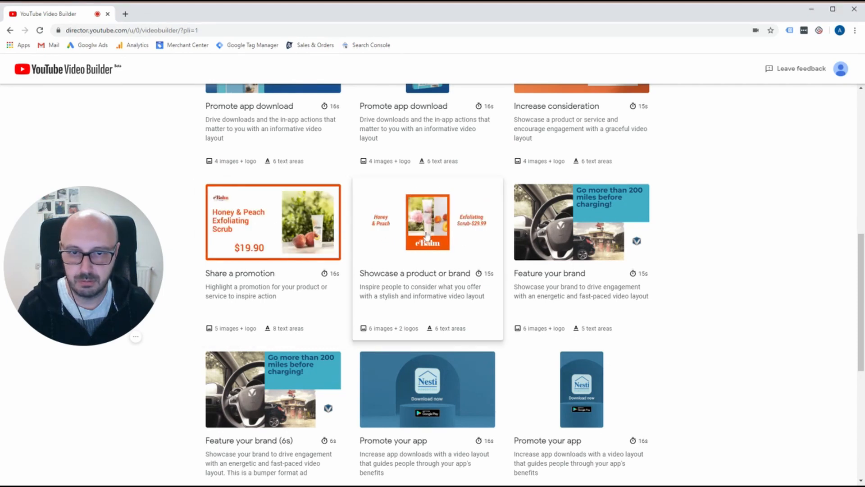
scroll(293, 313, "down", 5)
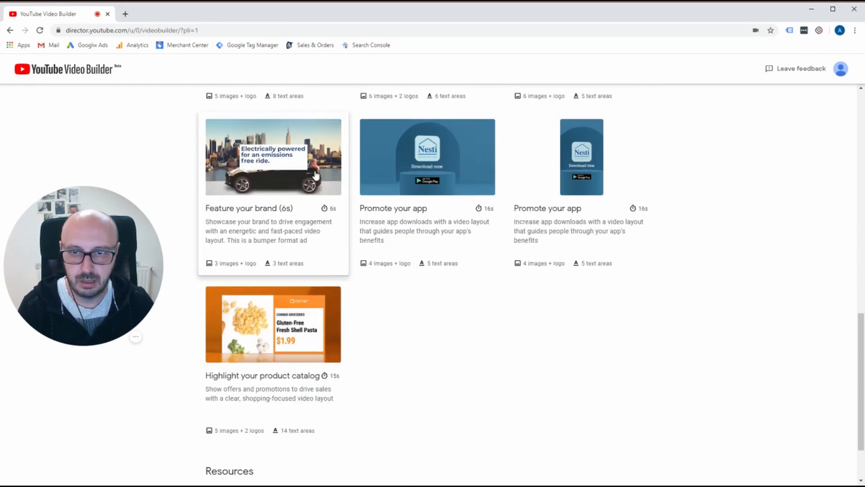
scroll(287, 220, "up", 2)
scroll(581, 243, "up", 3)
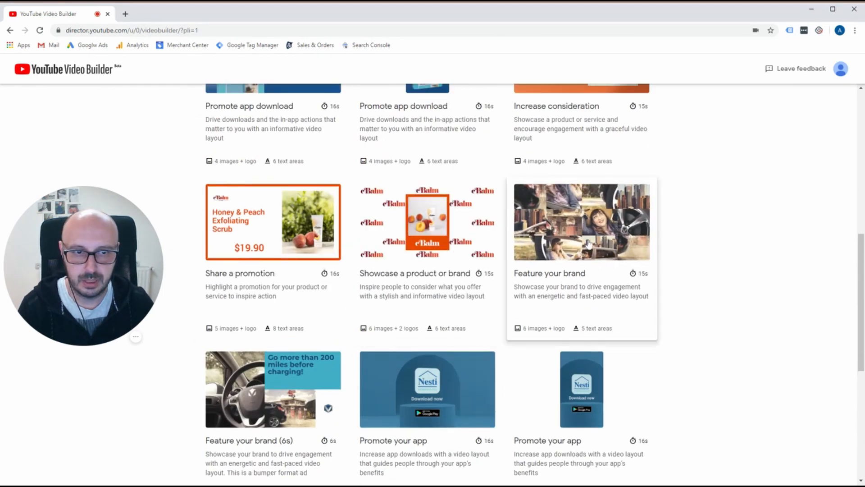
scroll(582, 243, "up", 2)
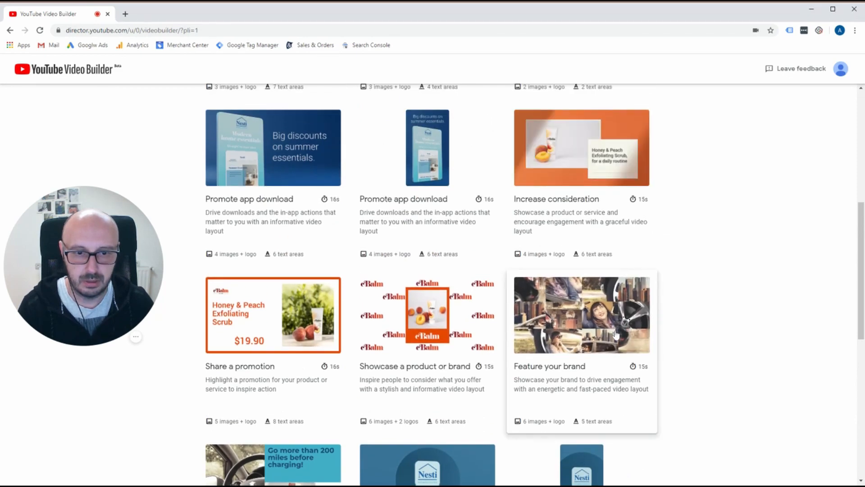
scroll(579, 315, "down", 3)
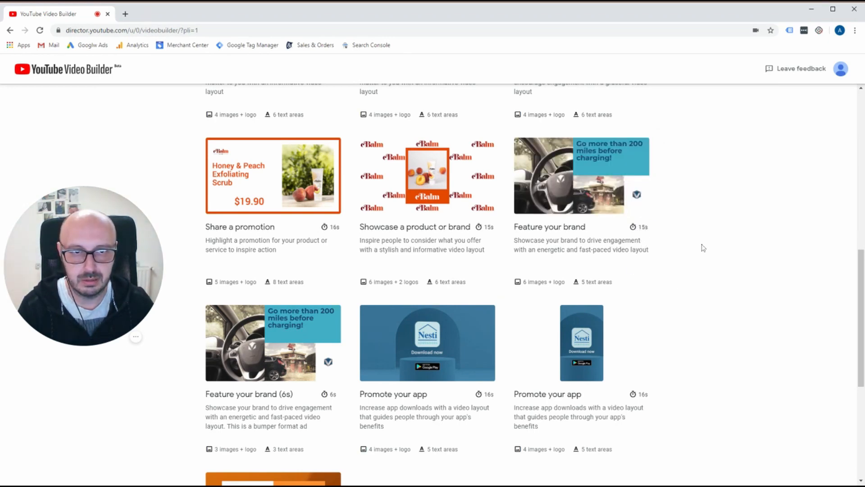
scroll(701, 244, "up", 10)
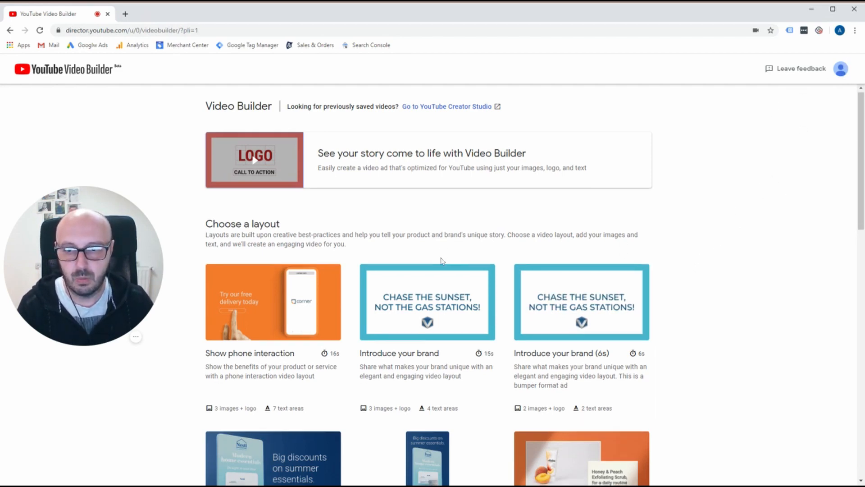
Step: Preview the "Feature your brand (6s)" layout's sample video and start a new video with that layout
scroll(581, 271, "down", 3)
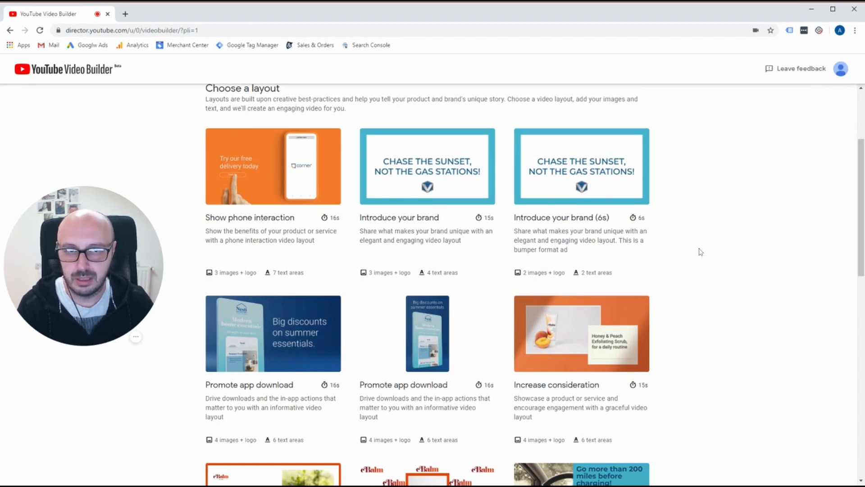
scroll(518, 227, "down", 8)
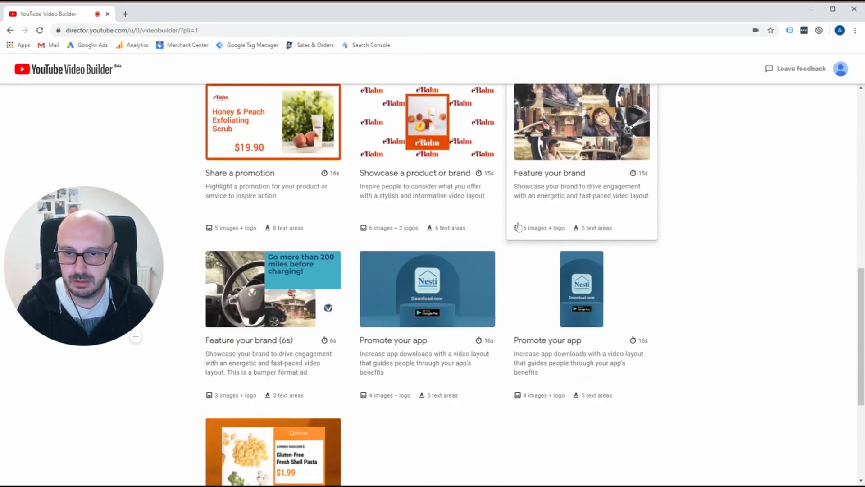
scroll(518, 227, "down", 2)
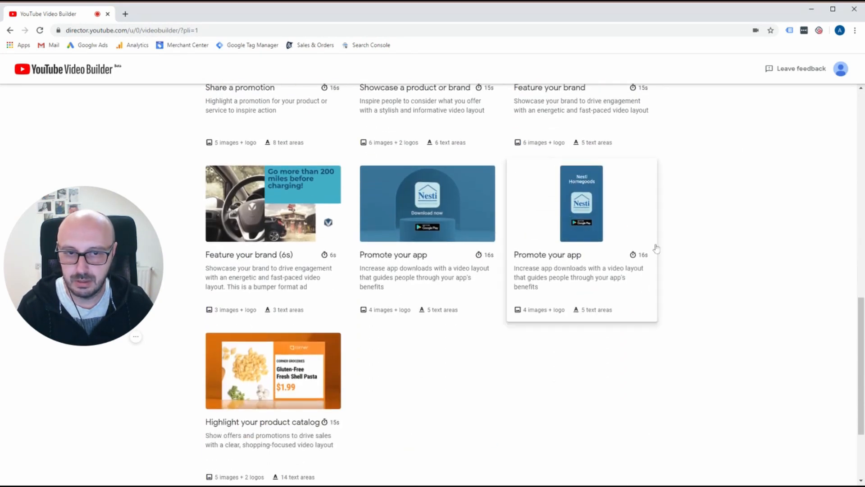
left_click(289, 239)
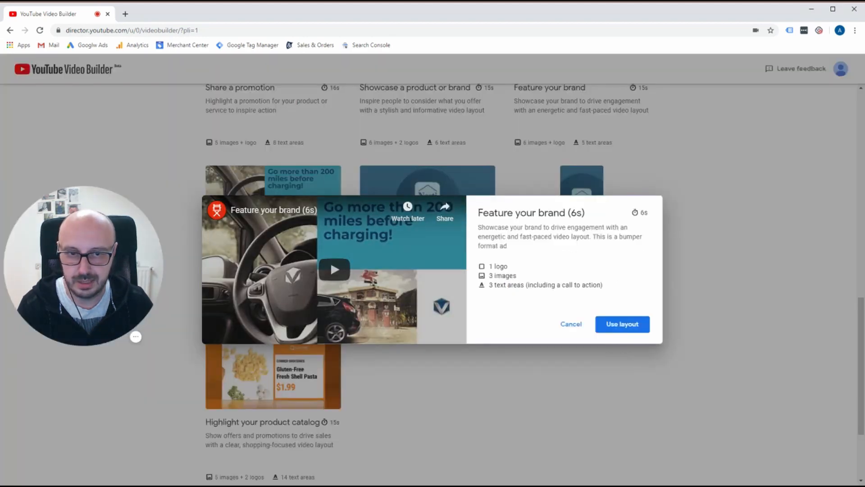
left_click(334, 268)
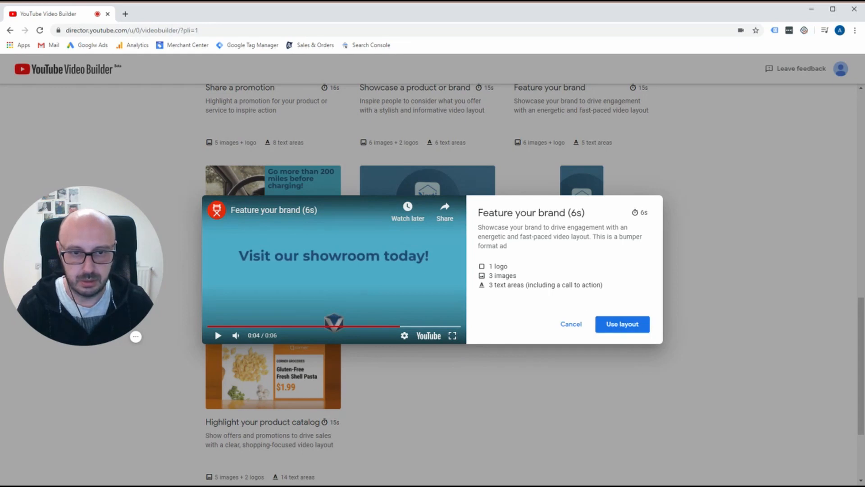
left_click(633, 331)
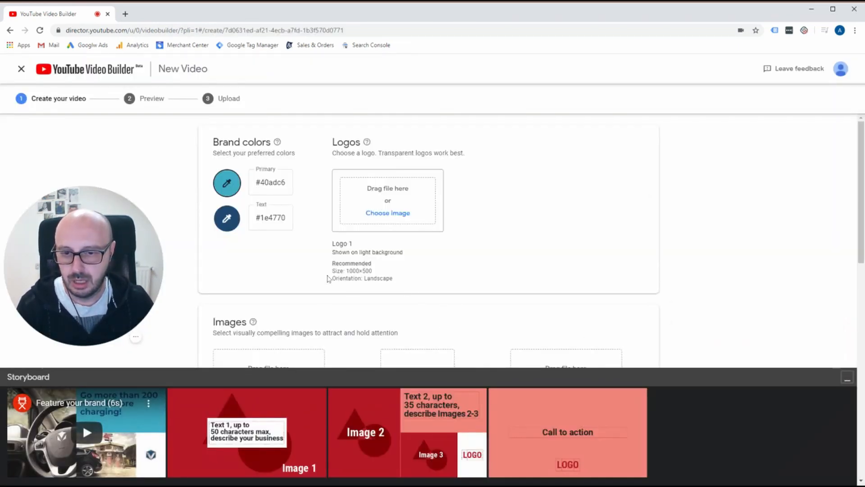
Step: Set the primary brand color to #ffffff and the text color to #ff00ff
scroll(327, 278, "down", 1)
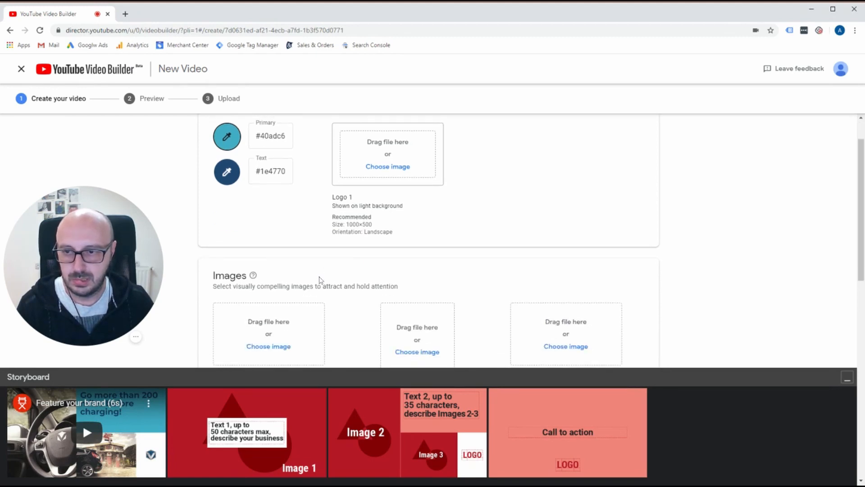
scroll(313, 243, "up", 1)
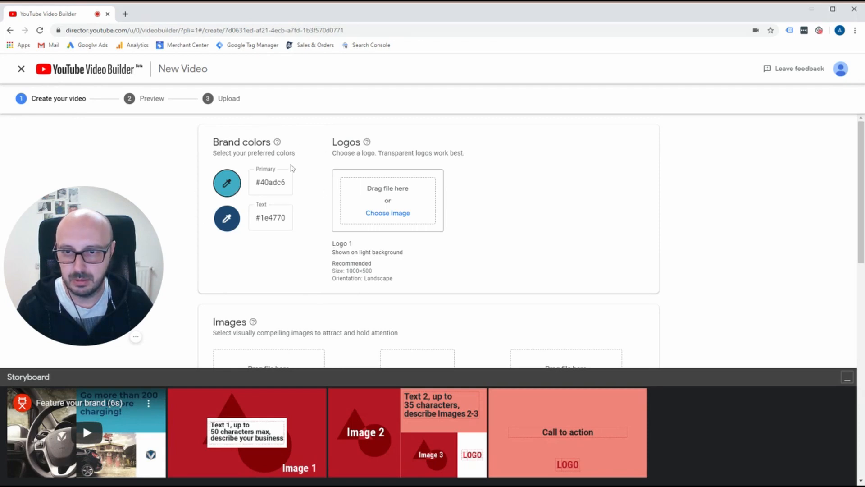
left_click(226, 184)
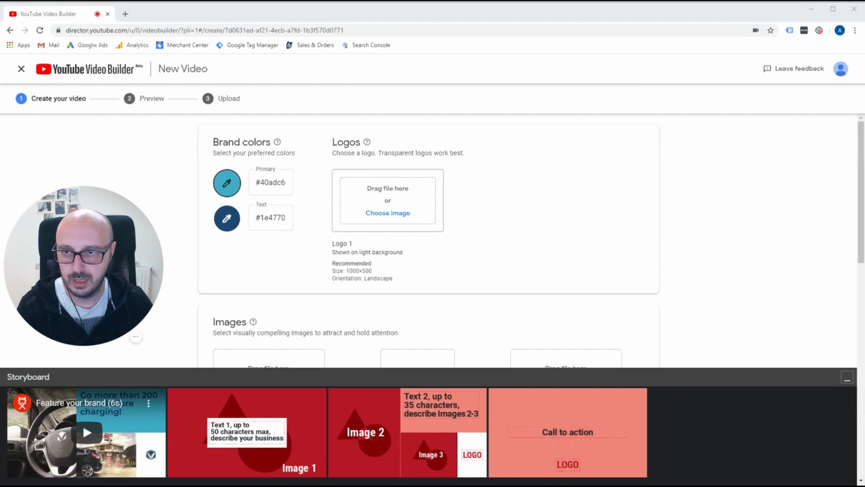
left_click(226, 219)
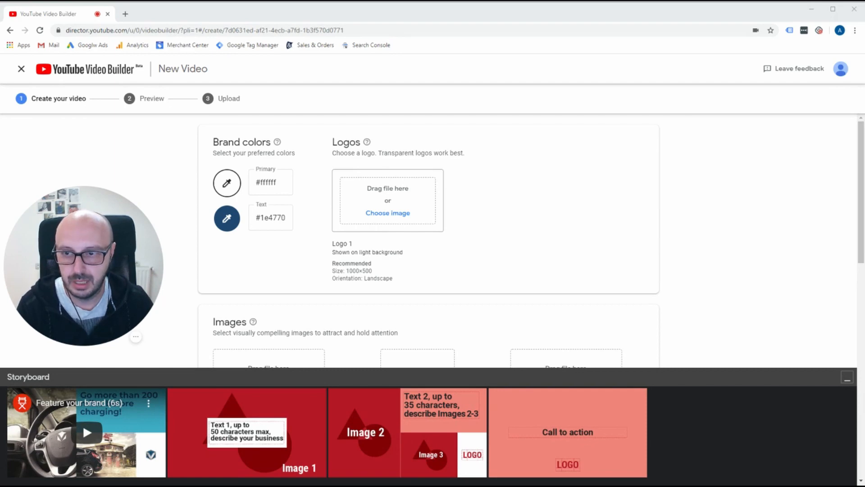
left_click(321, 270)
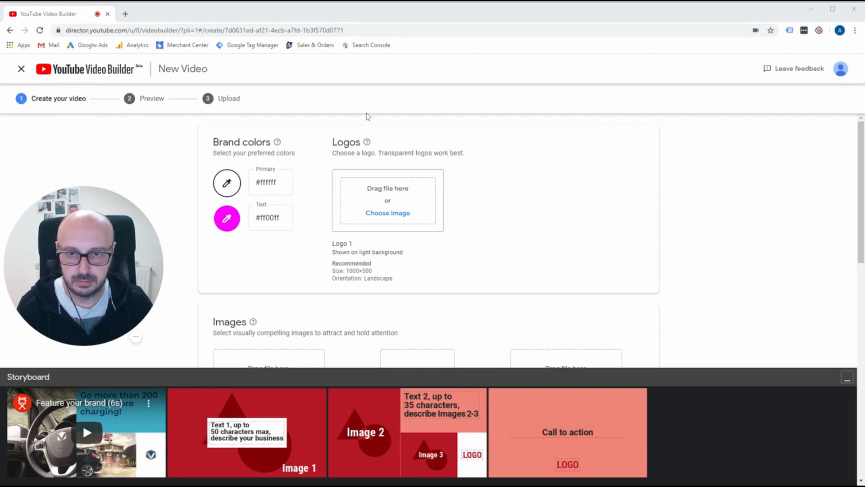
Step: Add Main Logo.png as Logo 1 and set the brand text color to #ff0080
left_click(463, 206)
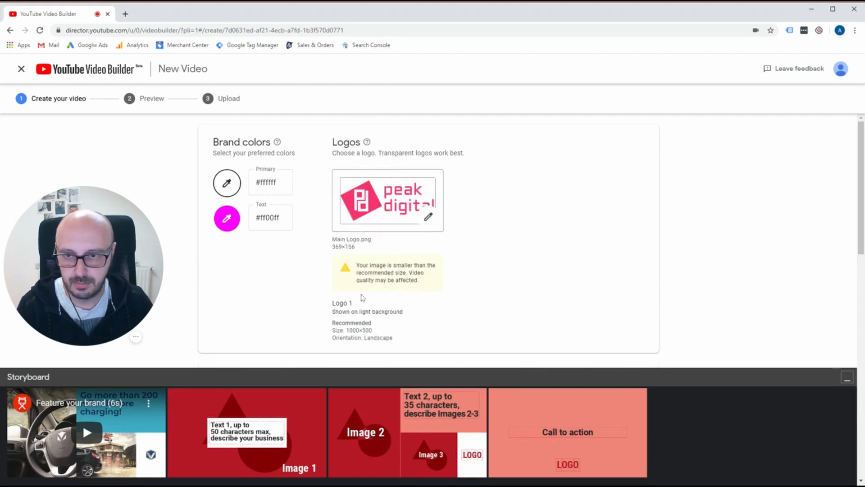
left_click(227, 221)
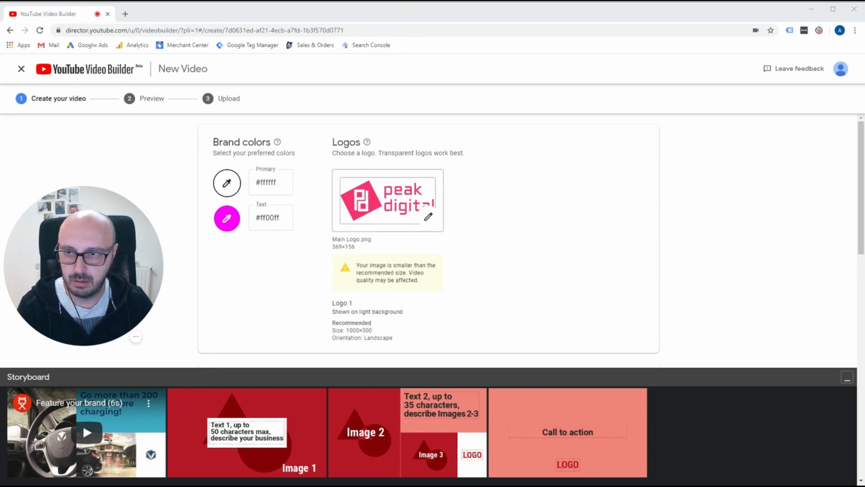
left_click(39, 153)
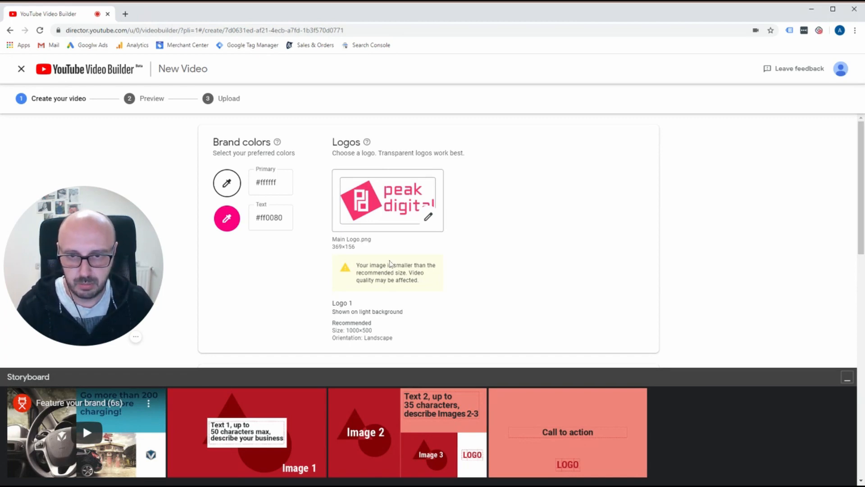
Step: Highlight the recommended size listed for Logo 1
scroll(375, 325, "down", 1)
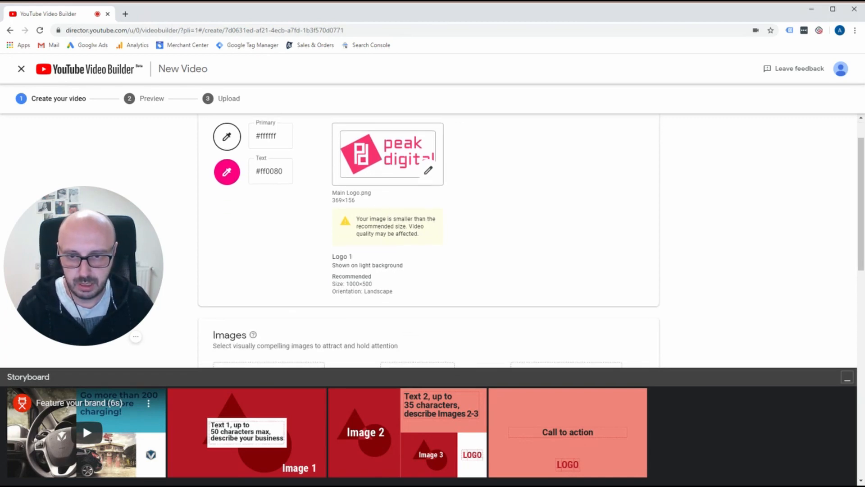
triple_click(355, 284)
left_click(378, 285)
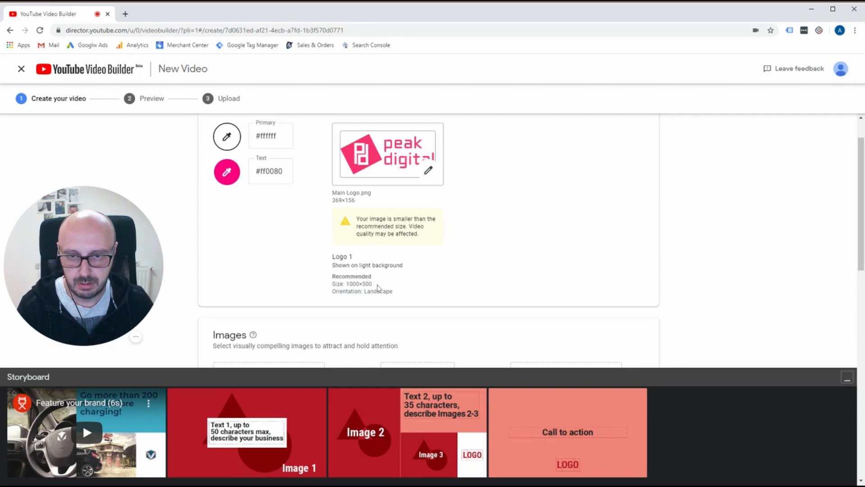
left_click_drag(374, 284, 346, 284)
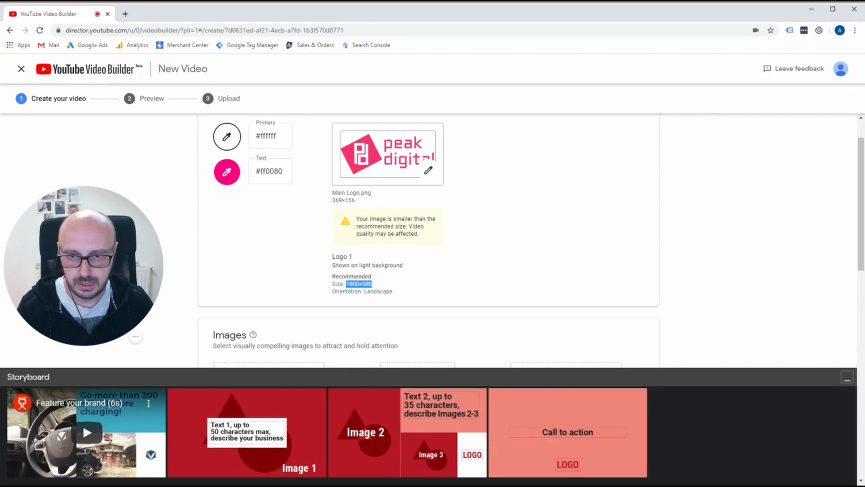
Step: Add adults-business-coffee-1323592.jpg as Image 1, america-analysis-business-926987.jpg as Image 2 and the brainstorming photo as Image 3
scroll(428, 272, "down", 4)
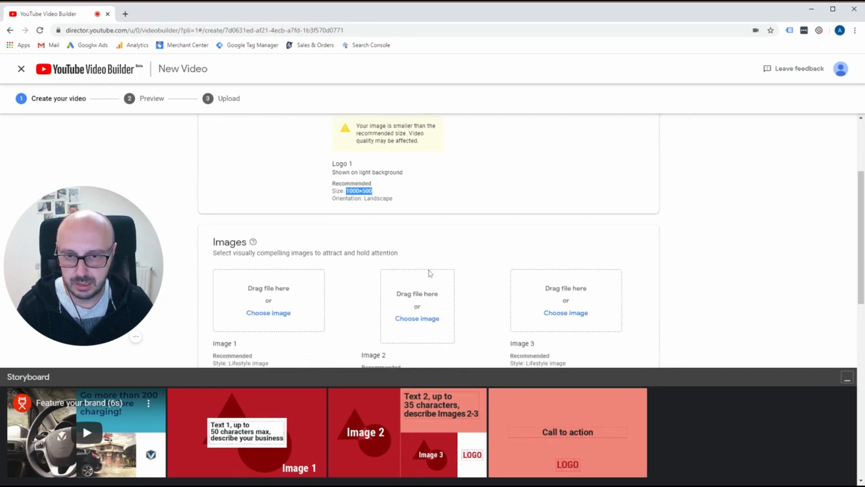
scroll(403, 280, "down", 2)
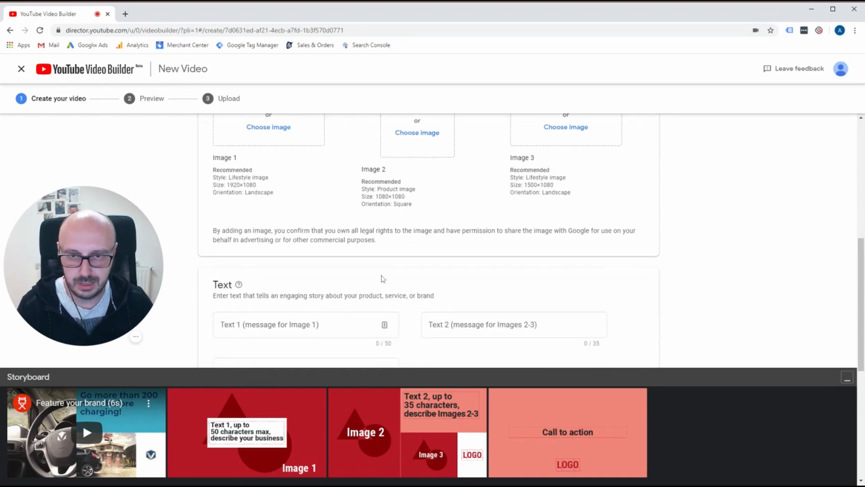
scroll(372, 272, "up", 1)
scroll(347, 268, "up", 3)
scroll(290, 284, "down", 1)
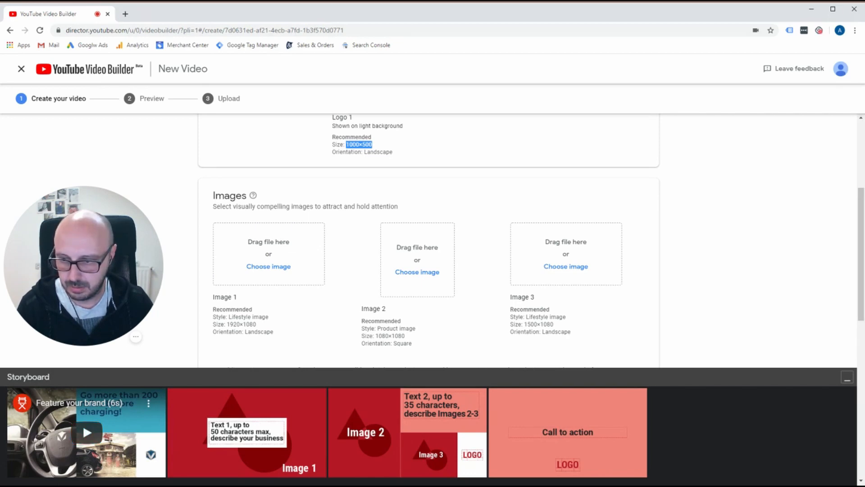
key("alt+Tab")
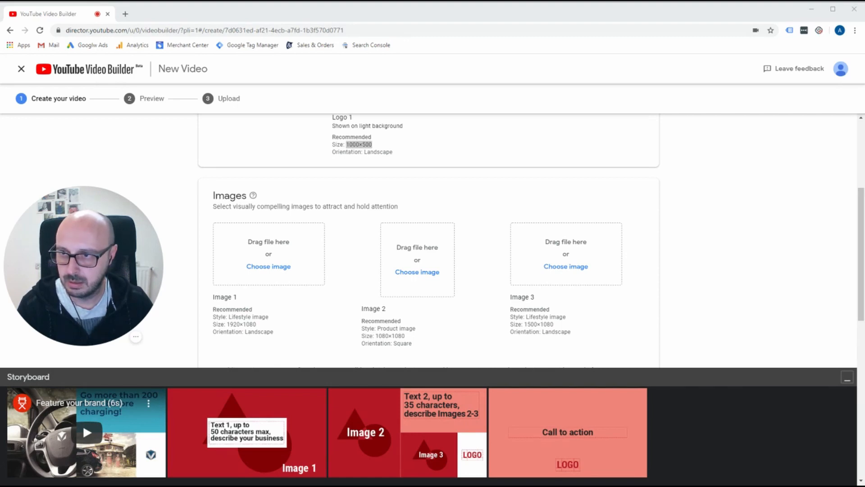
double_click(88, 411)
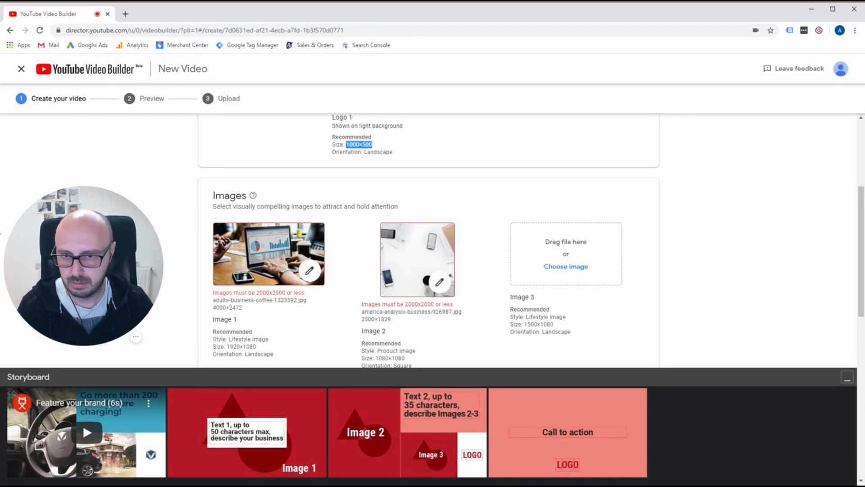
left_click(0, 233)
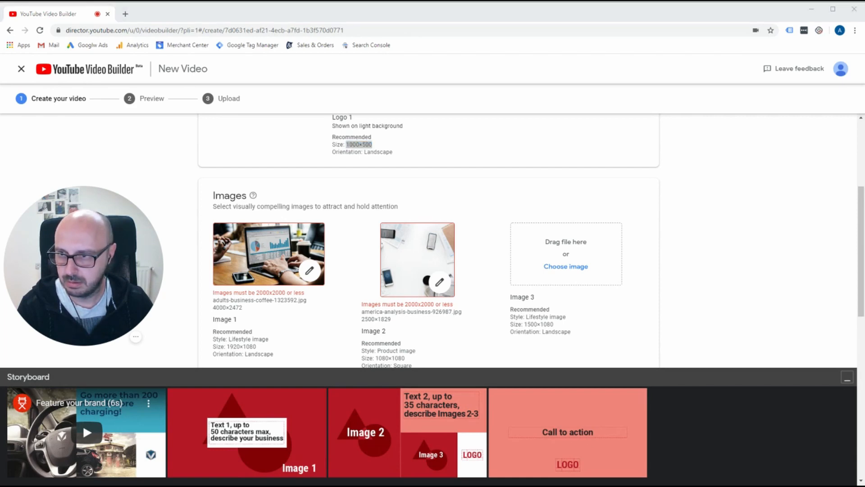
left_click_drag(0, 244, 566, 254)
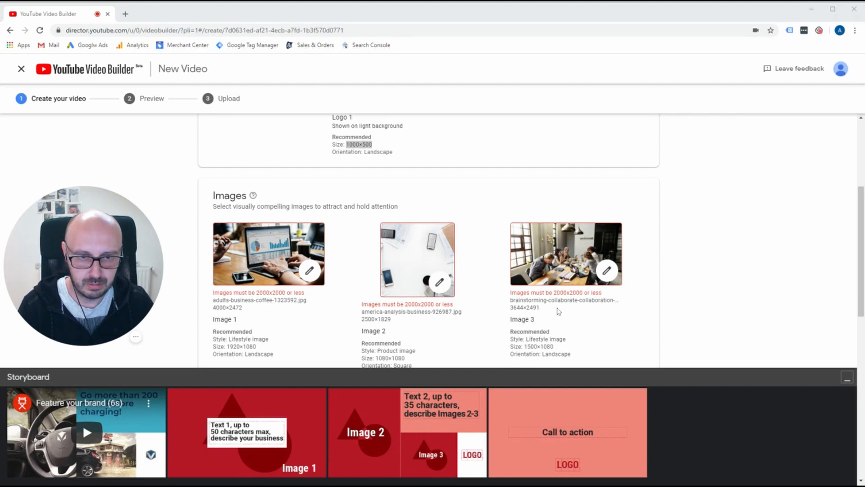
Step: Compare the maximum allowed image size with the dimensions of Images 1, 2 and 3
scroll(485, 335, "down", 2)
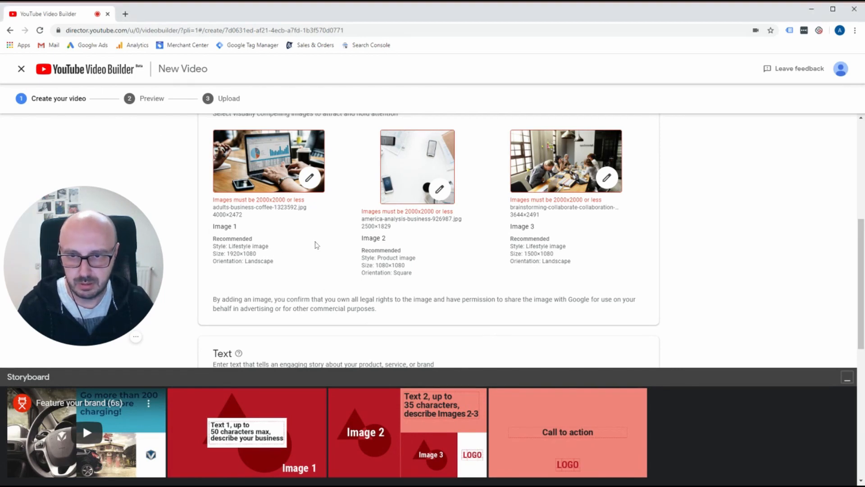
left_click_drag(256, 199, 285, 200)
scroll(328, 291, "up", 1)
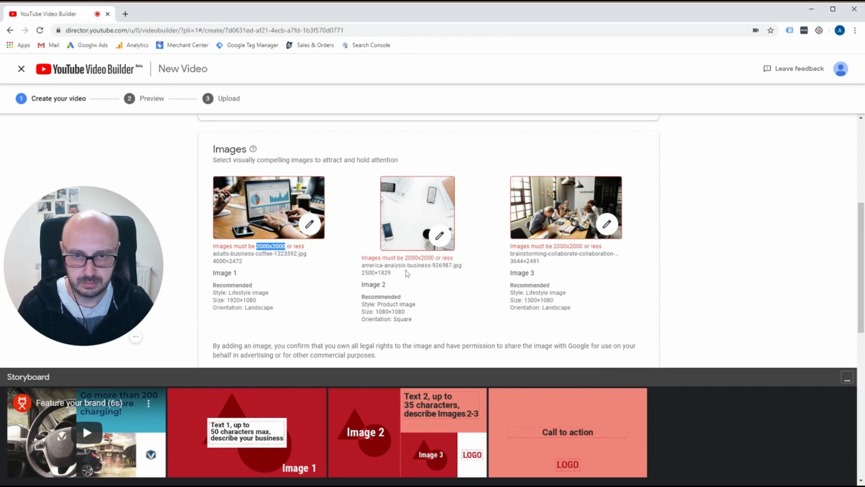
double_click(369, 272)
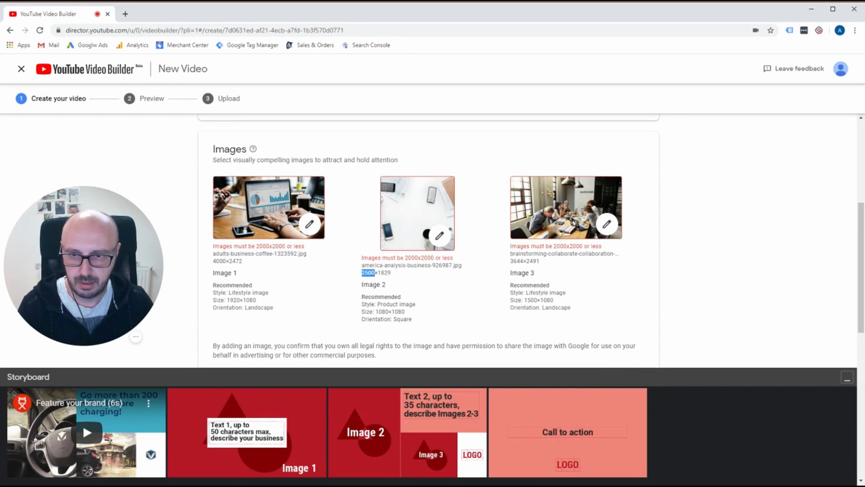
double_click(235, 261)
double_click(517, 261)
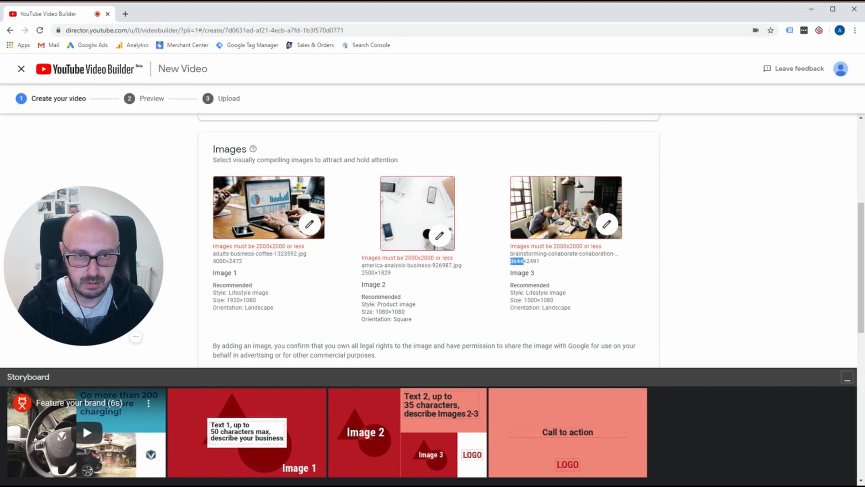
left_click(613, 229)
key("Escape")
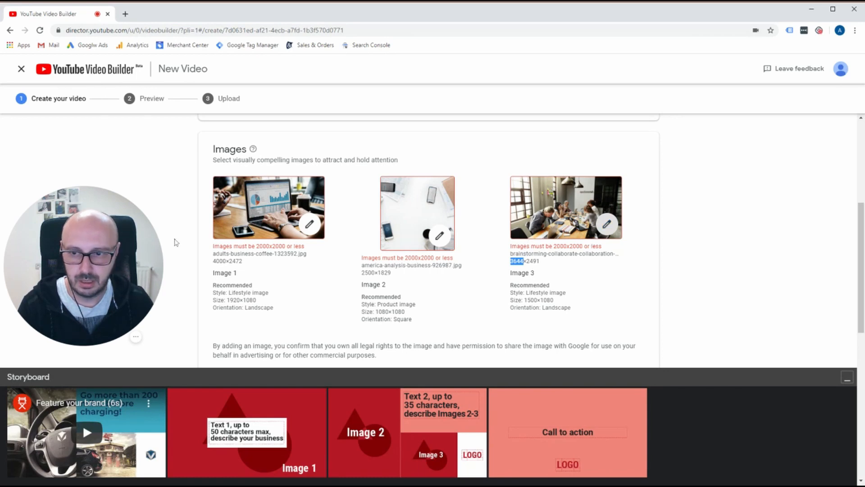
left_click(134, 338)
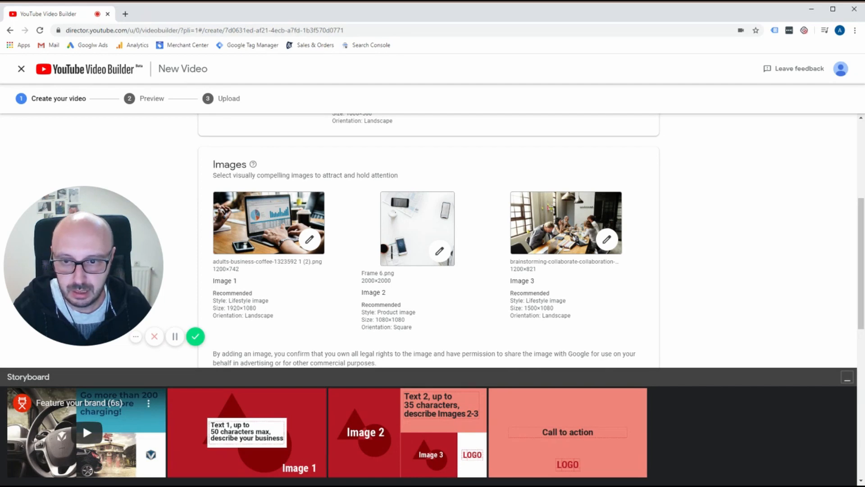
Step: Highlight the recommended sizes listed for Image 1 and Image 3
left_click_drag(227, 308, 261, 310)
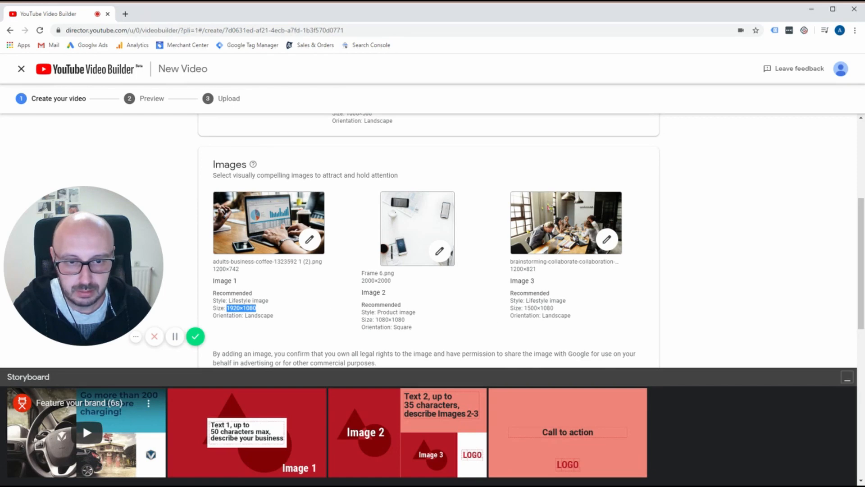
left_click_drag(527, 308, 562, 312)
scroll(309, 272, "down", 1)
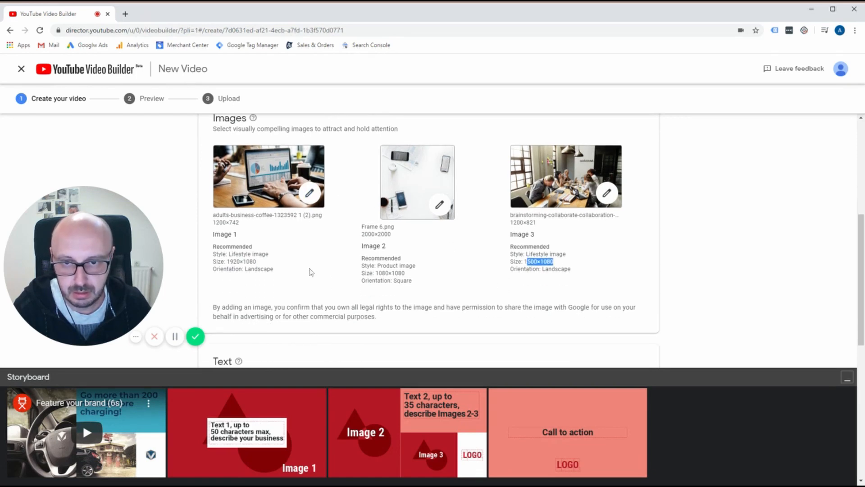
Step: Review the Text 1 and Text 2 messages and the call to action, selecting each text in turn
scroll(338, 207, "down", 4)
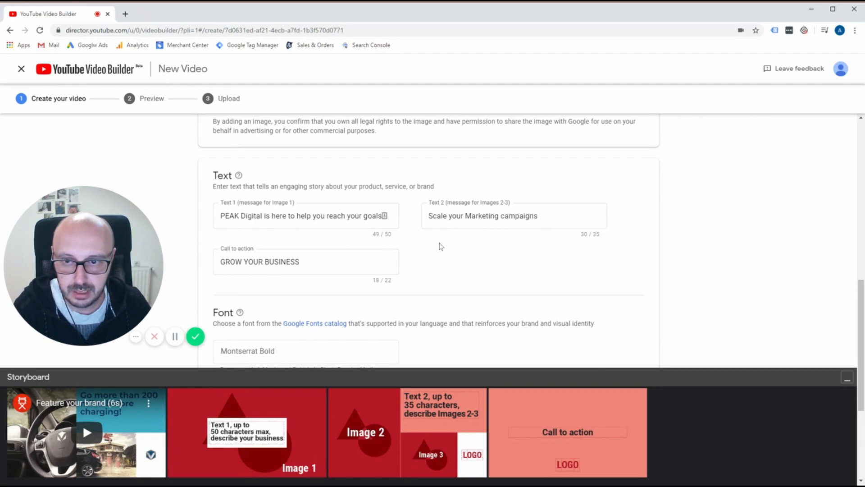
triple_click(257, 216)
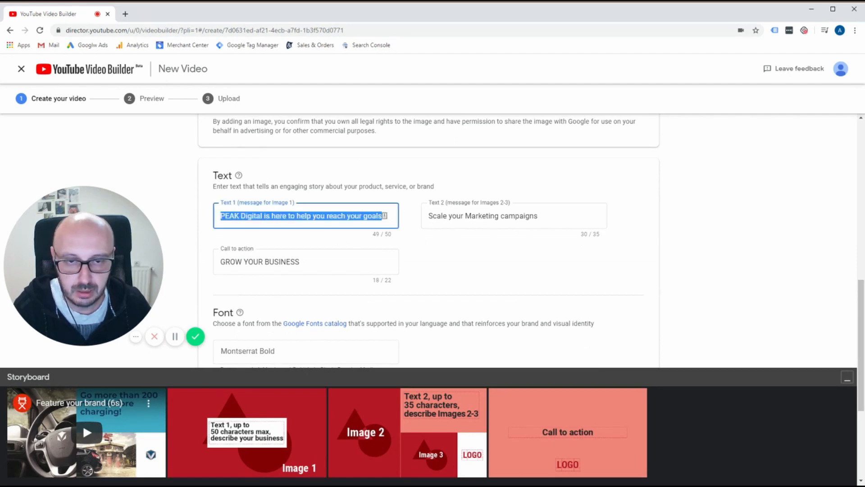
double_click(483, 216)
left_click(282, 261)
double_click(282, 262)
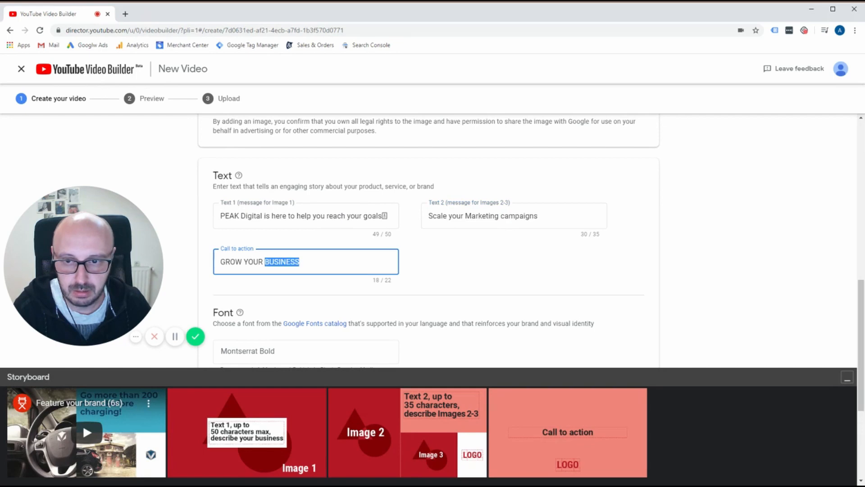
left_click(461, 269)
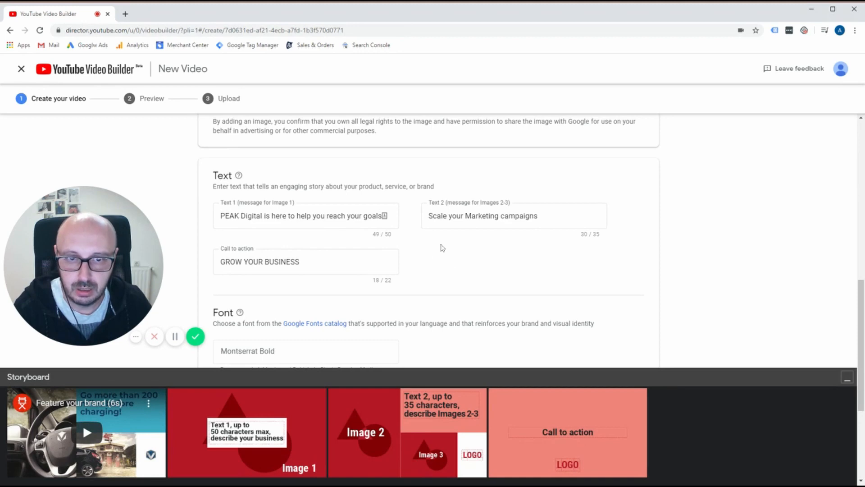
Step: Check the font suggestions for Montserrat Bold, keeping the current font
scroll(457, 254, "down", 3)
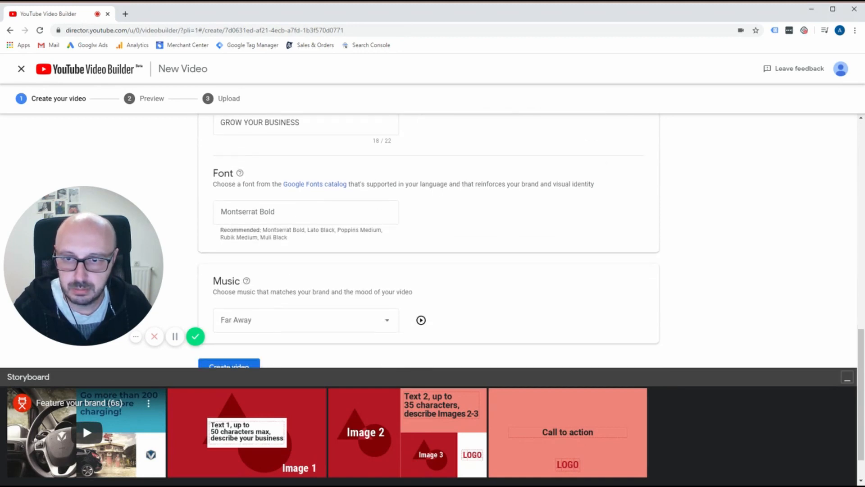
left_click(307, 212)
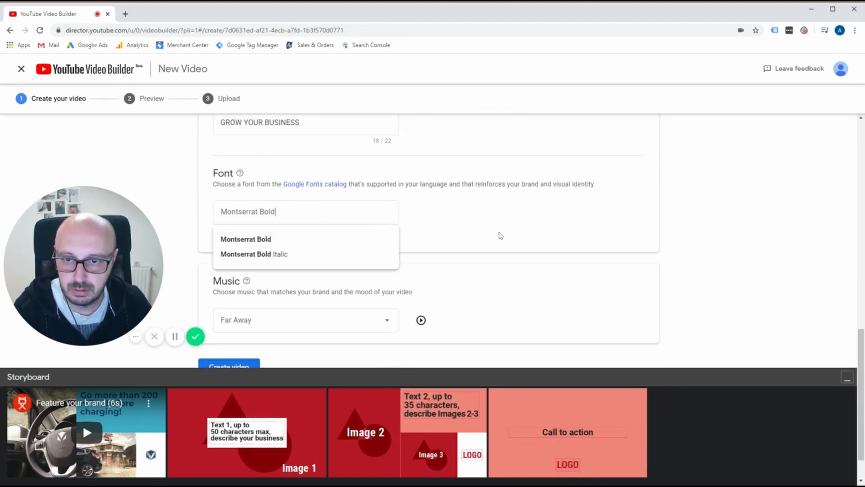
left_click(500, 235)
scroll(467, 257, "down", 1)
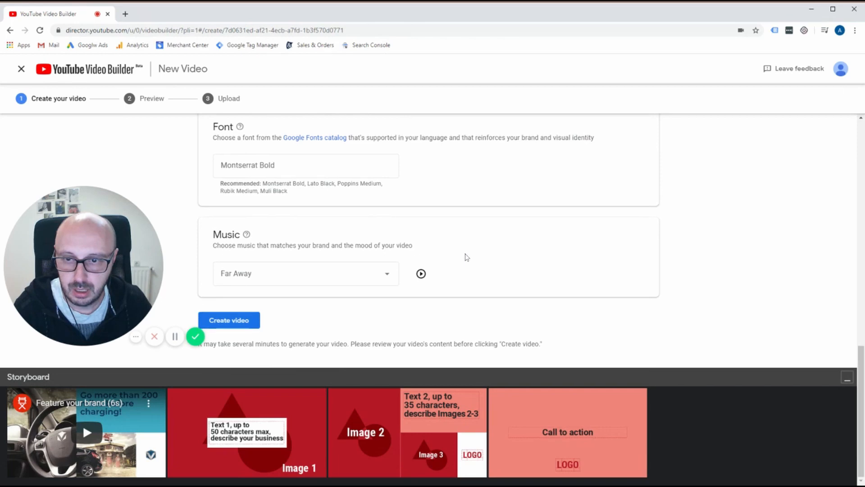
Step: Browse the available music tracks without changing the selection, and listen briefly to Far Away
left_click(387, 277)
scroll(342, 361, "down", 4)
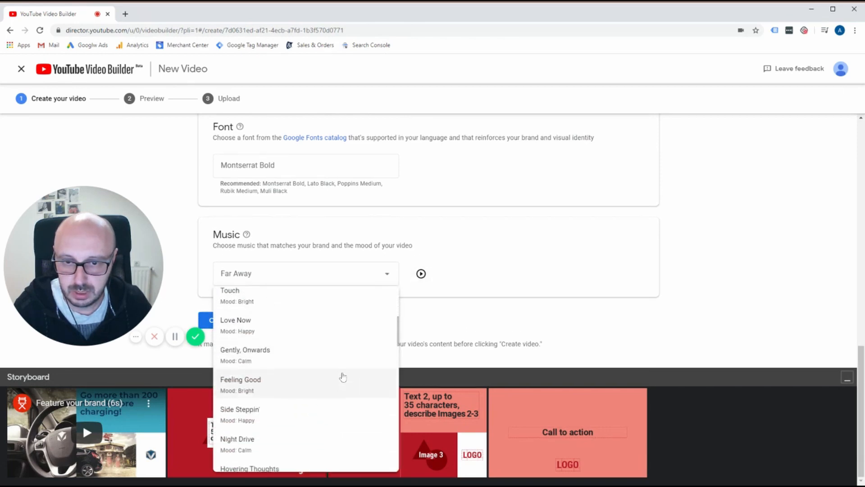
scroll(342, 378, "down", 10)
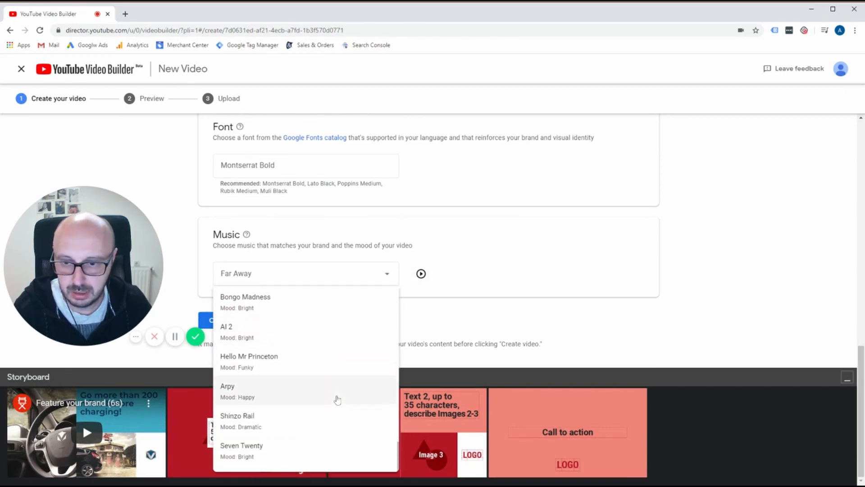
scroll(320, 411, "up", 15)
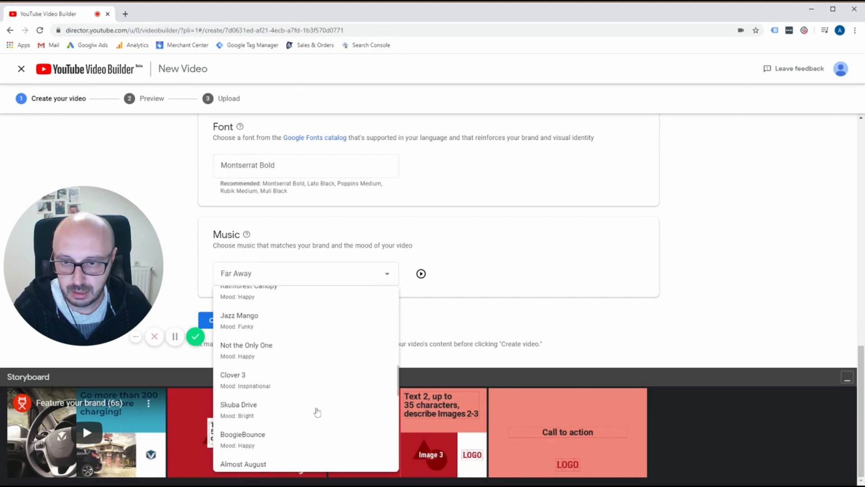
left_click(493, 295)
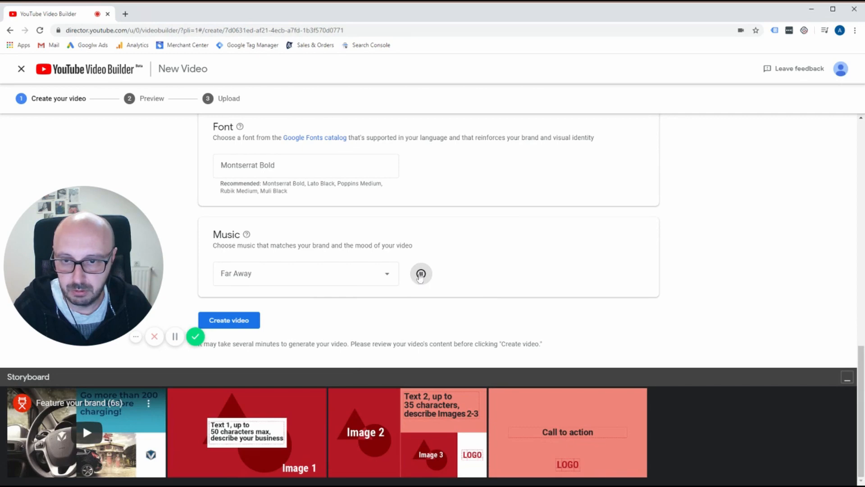
left_click(421, 275)
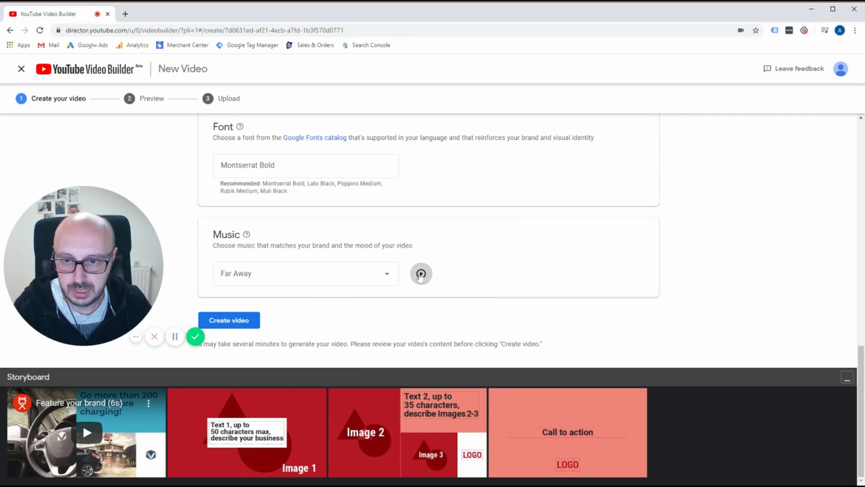
Step: Create the video with the current settings and play its preview
left_click(251, 313)
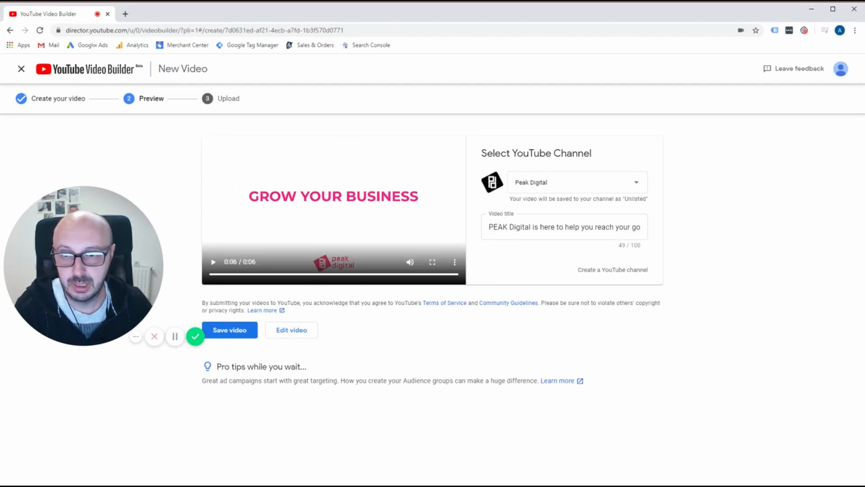
left_click(213, 261)
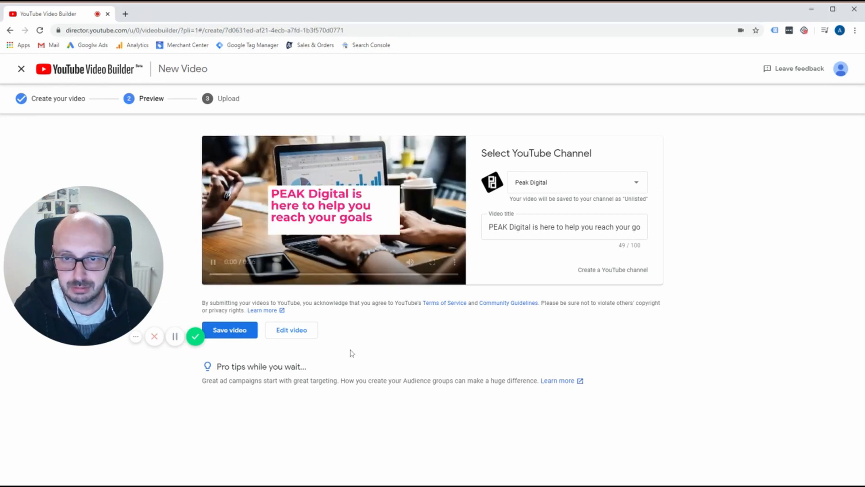
Step: Reopen the video for editing to review its images, font and music, and create it again
left_click(291, 330)
scroll(440, 323, "up", 10)
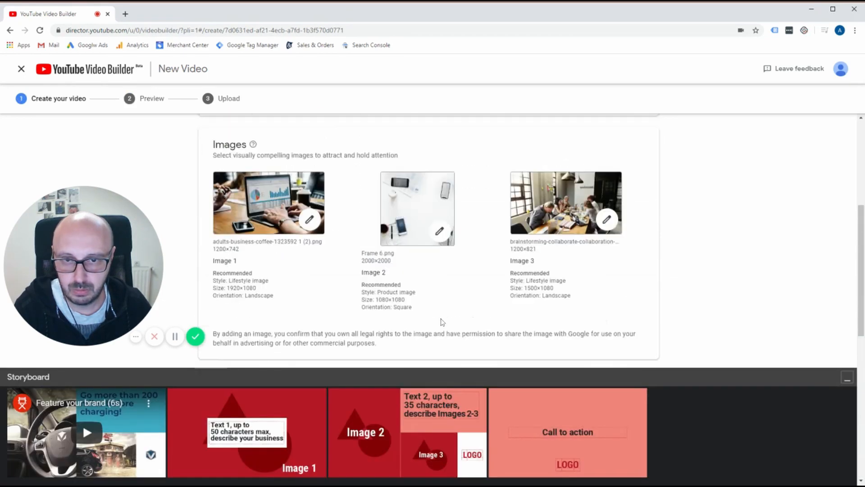
scroll(437, 316, "down", 3)
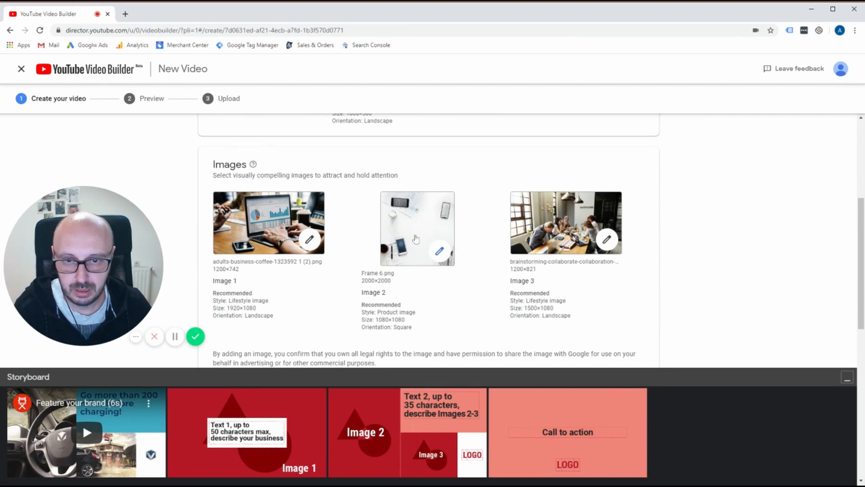
scroll(416, 238, "down", 8)
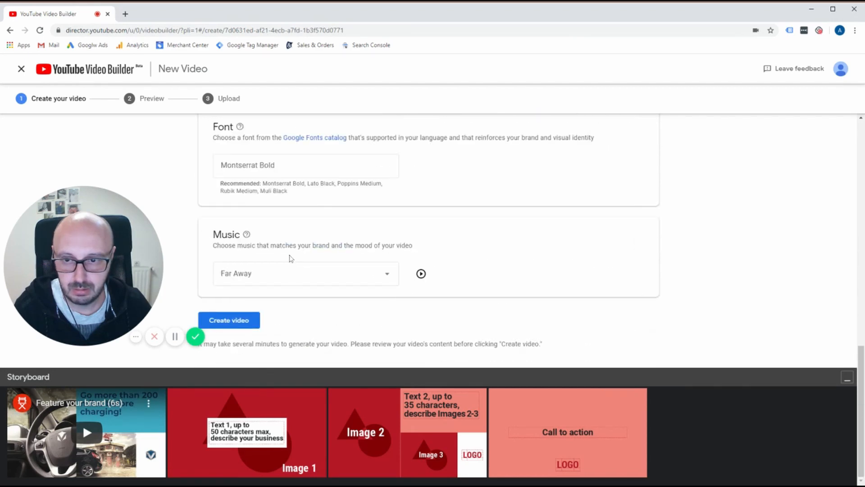
left_click(252, 321)
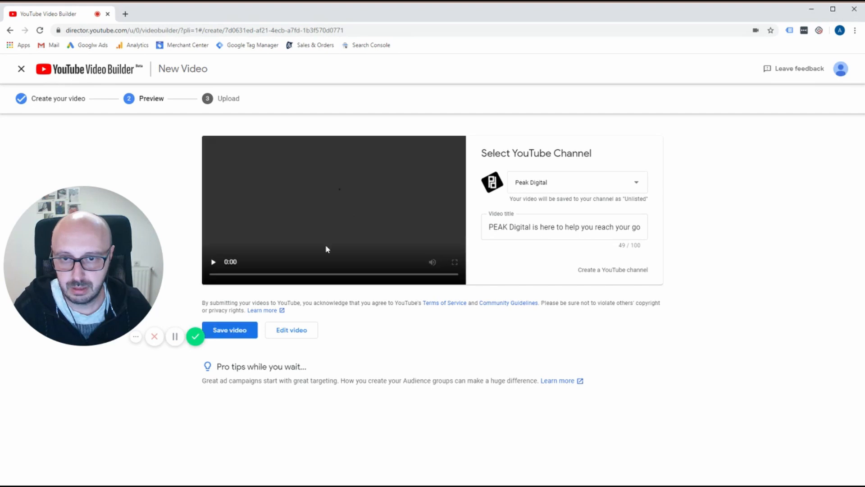
left_click(224, 332)
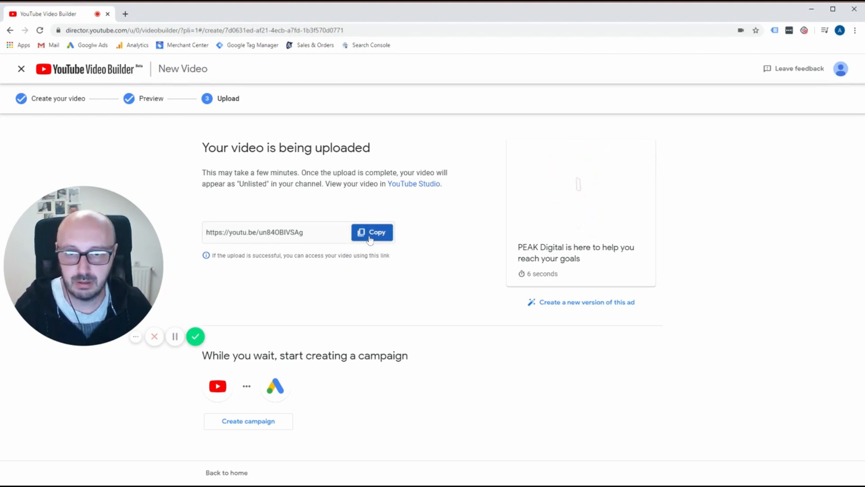
left_click(129, 17)
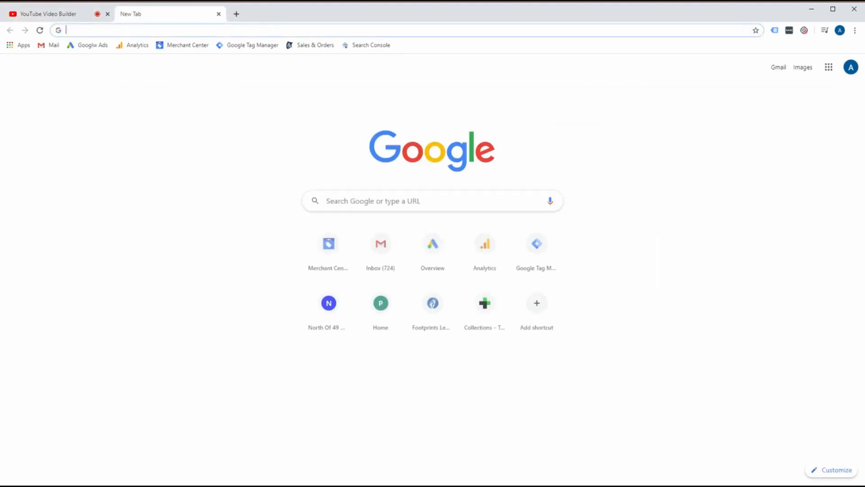
type("https://youtu.be/un84OBIVSAg")
key("Return")
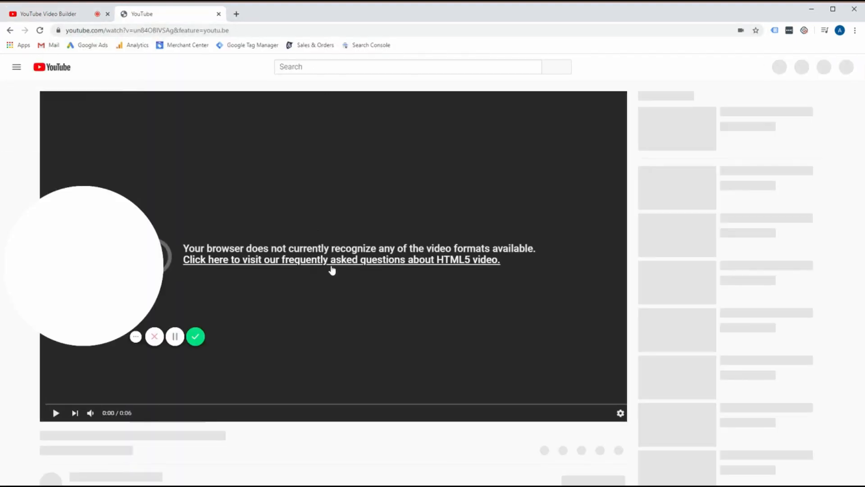
Step: Reload the YouTube watch page, play the uploaded video and pause it near the end, and return to Video Builder
left_click_drag(118, 268, 740, 256)
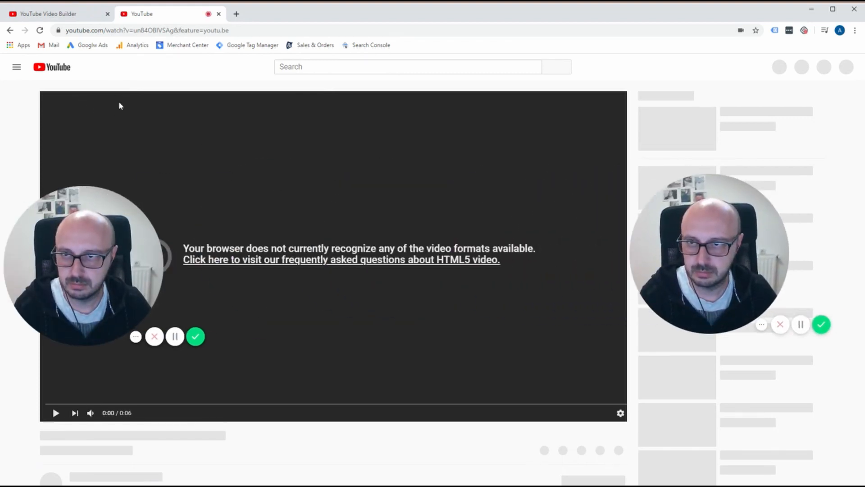
left_click(41, 30)
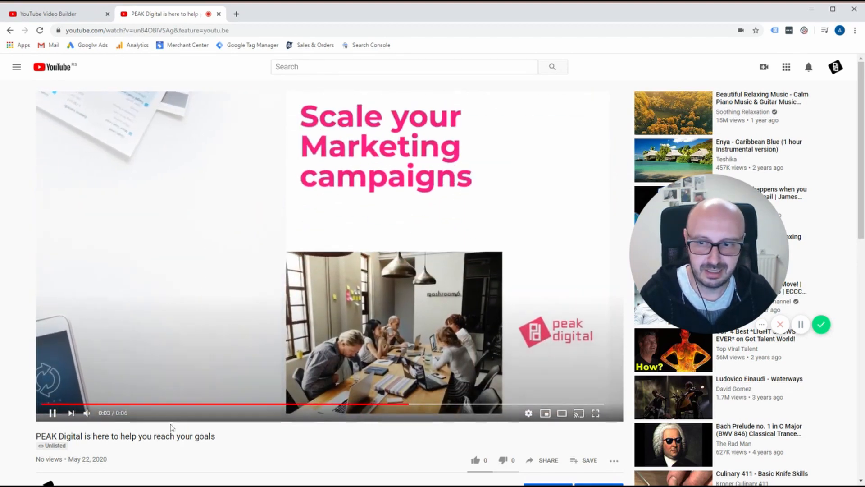
left_click(52, 413)
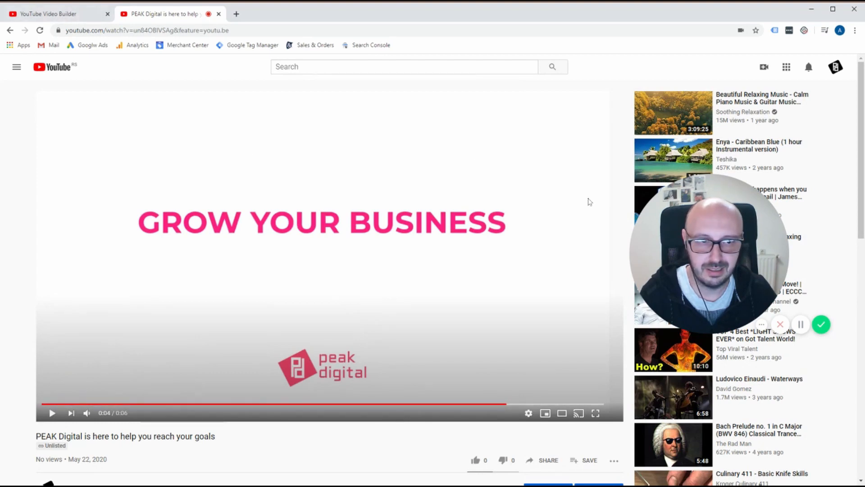
left_click(67, 14)
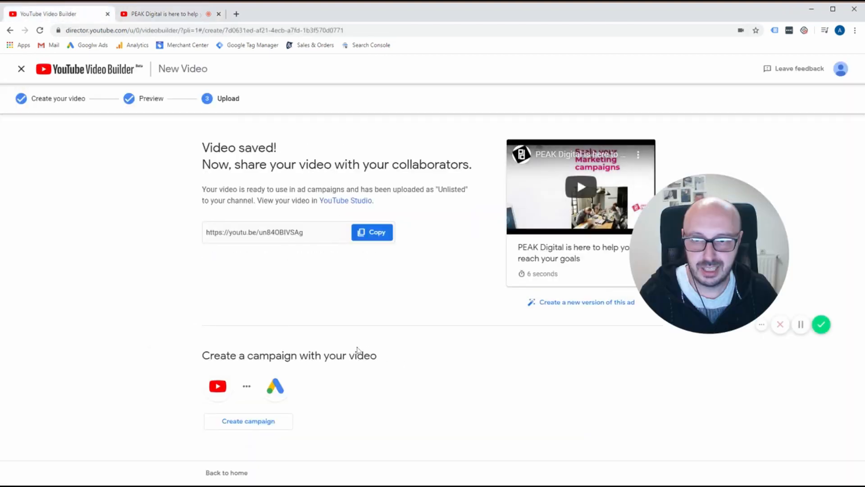
left_click_drag(757, 257, 168, 280)
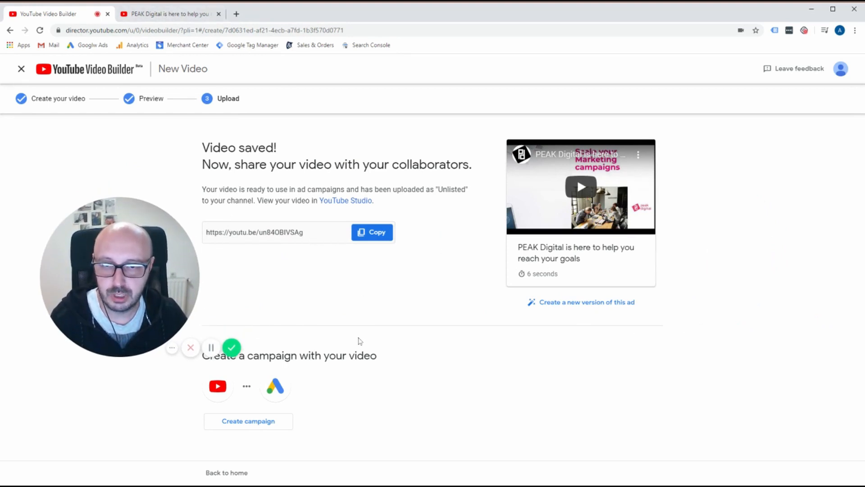
mouse_move(139, 351)
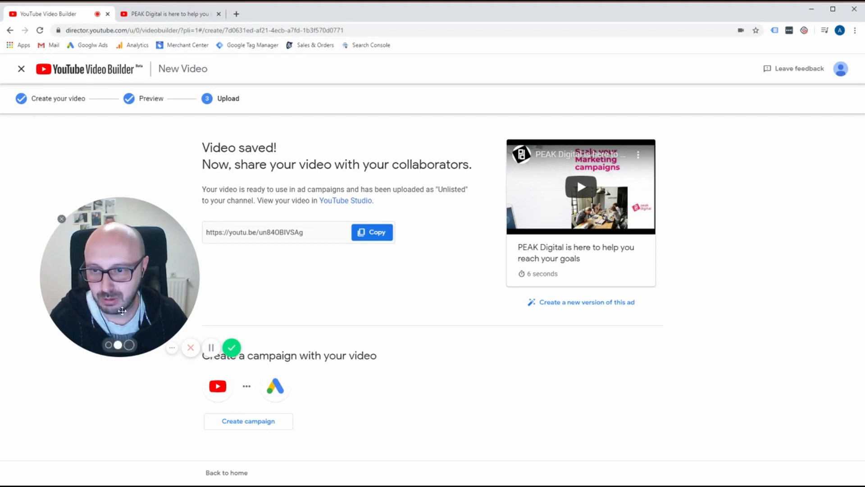
left_click(129, 345)
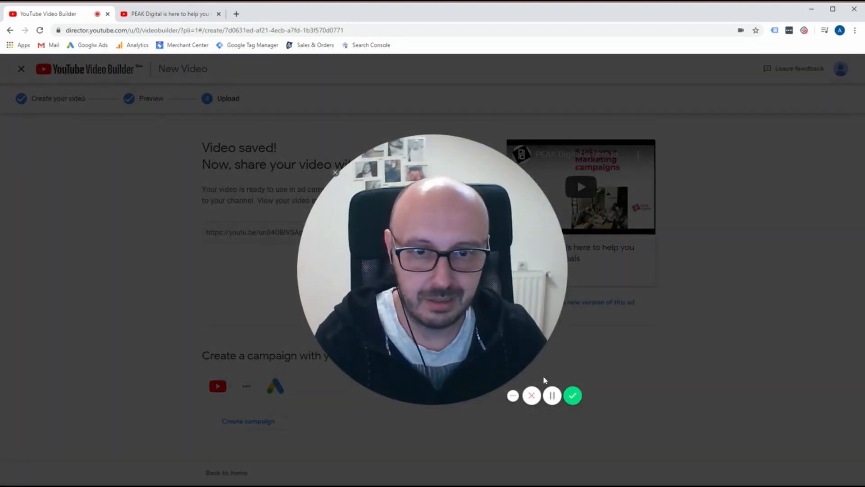